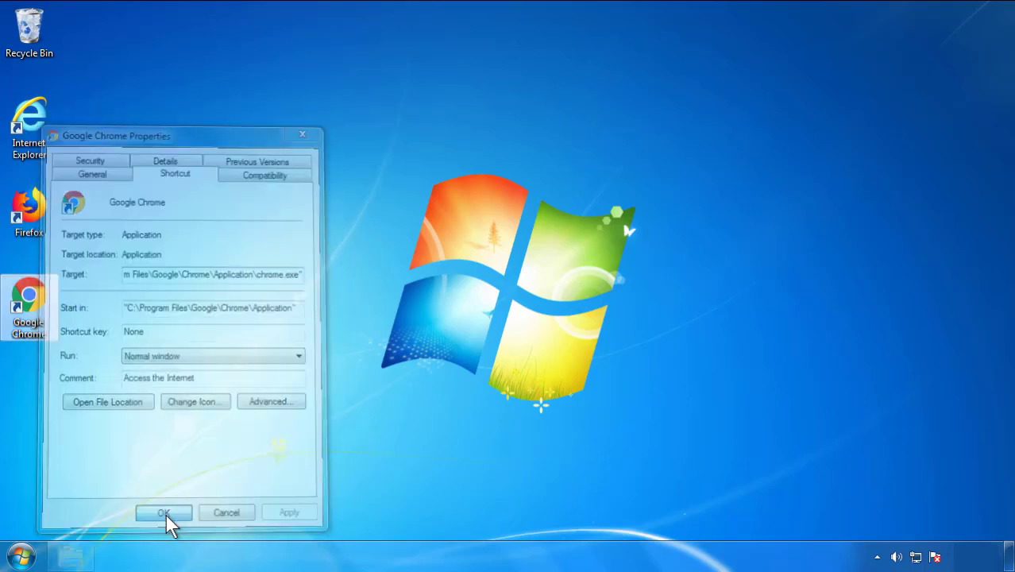
# Step: Dismiss the Google Chrome shortcut's Properties dialog and show the Start menu
pyautogui.click(22, 556)
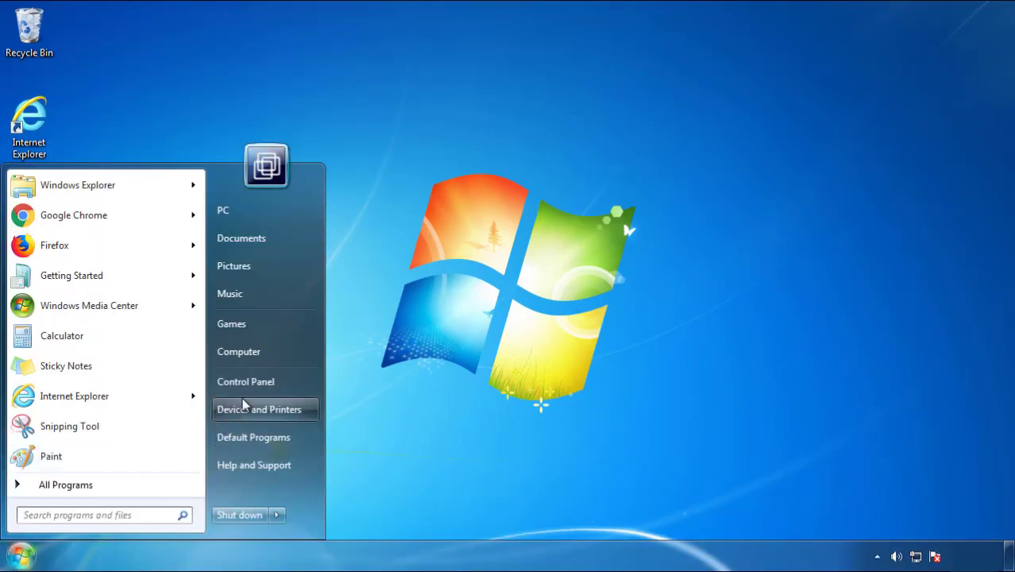
# Step: Open Control Panel's installed programs list, sorted newest first by Installed On
pyautogui.click(254, 380)
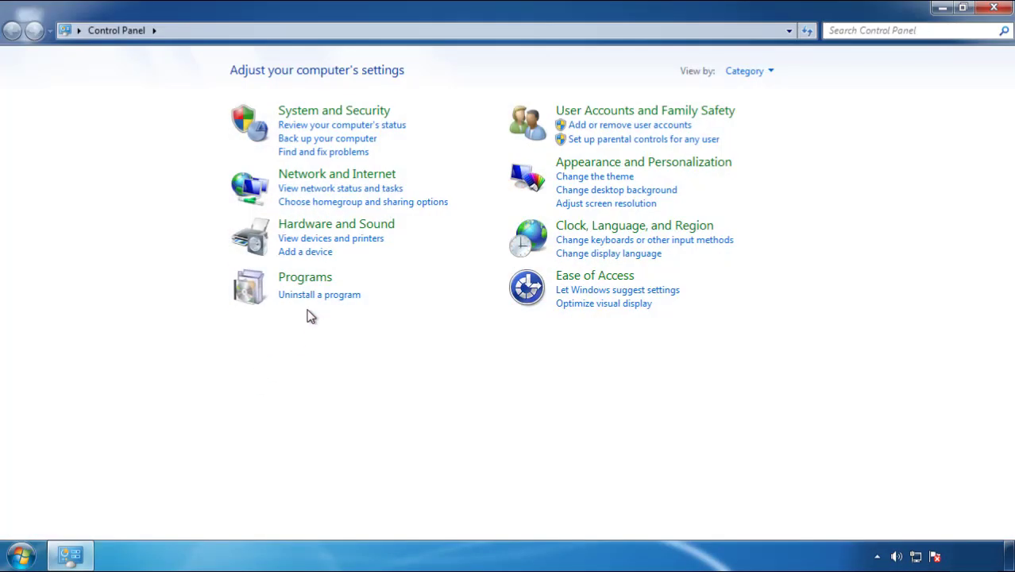
pyautogui.click(315, 294)
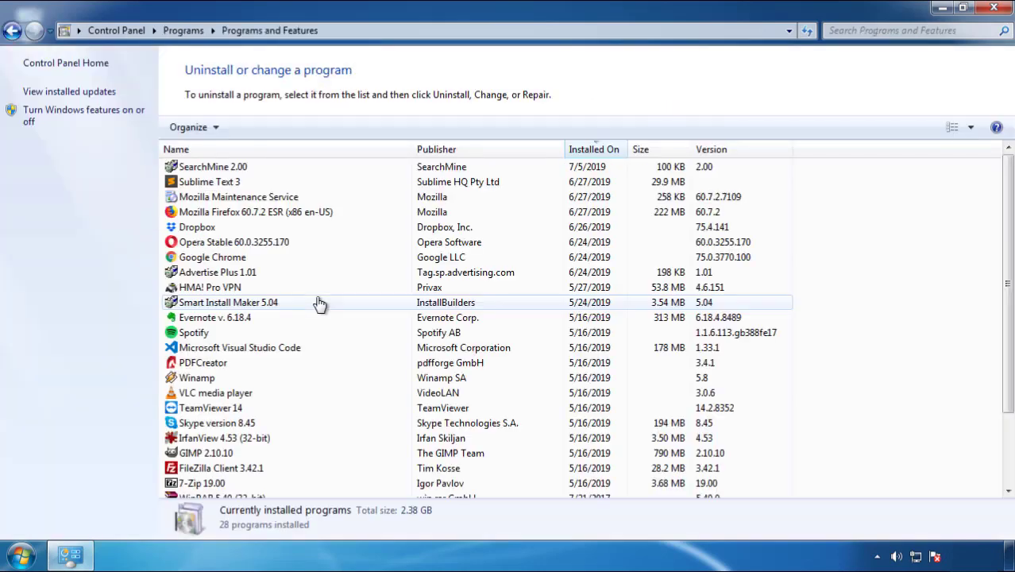
pyautogui.click(595, 151)
pyautogui.click(592, 151)
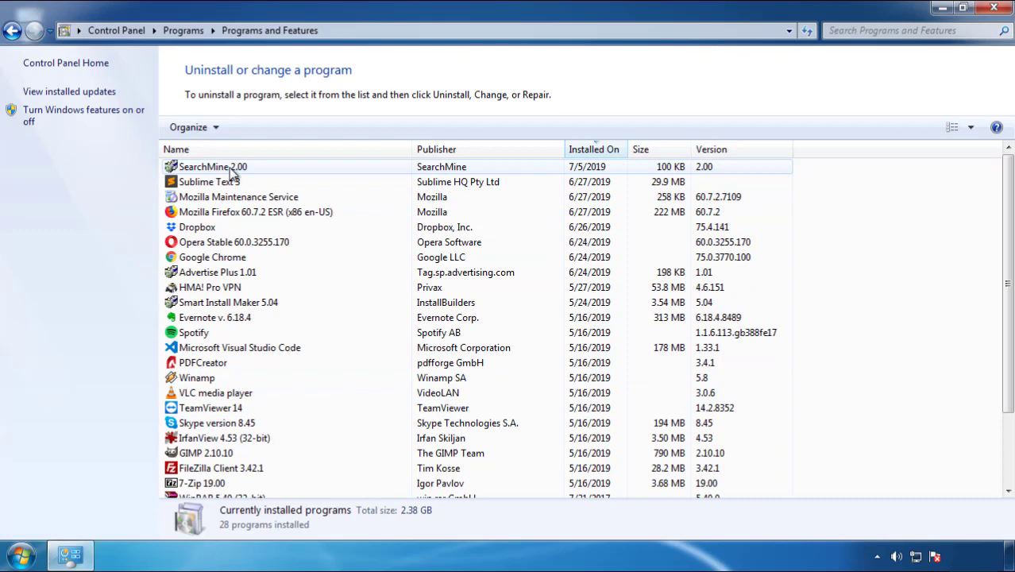
# Step: Uninstall SearchMine 2.00, finish the wizard, and close Programs and Features
pyautogui.click(211, 171)
pyautogui.click(254, 129)
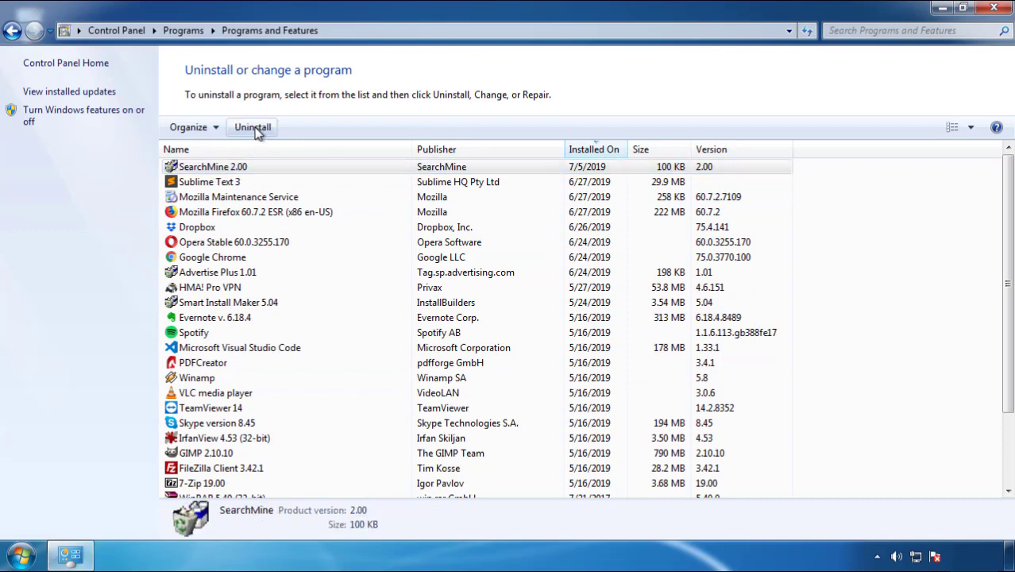
pyautogui.click(594, 425)
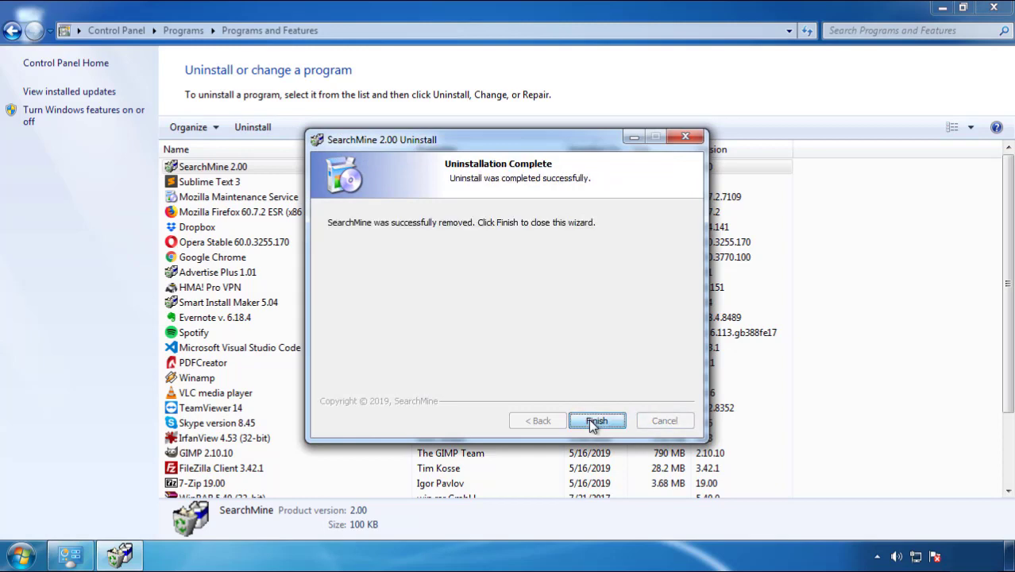
pyautogui.click(594, 419)
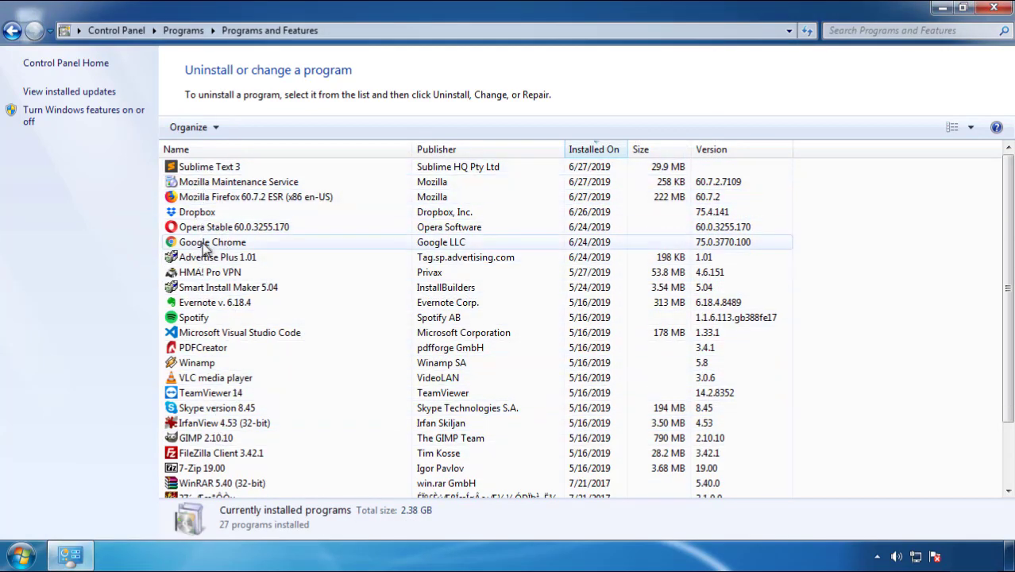
pyautogui.click(995, 9)
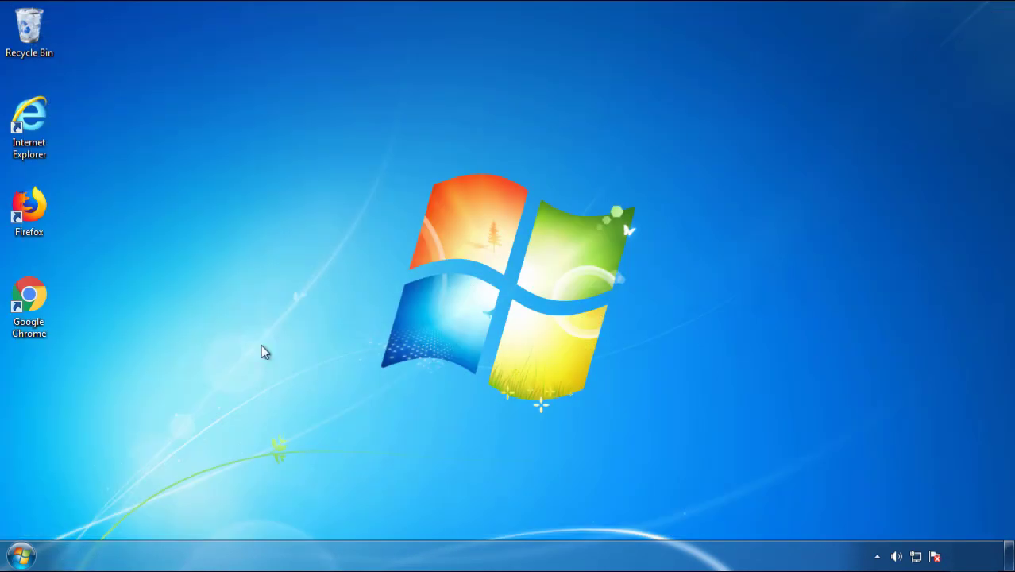
# Step: Restart Windows 7 and pick Safe Mode from the F8 Advanced Boot Options menu
pyautogui.click(19, 557)
pyautogui.click(277, 516)
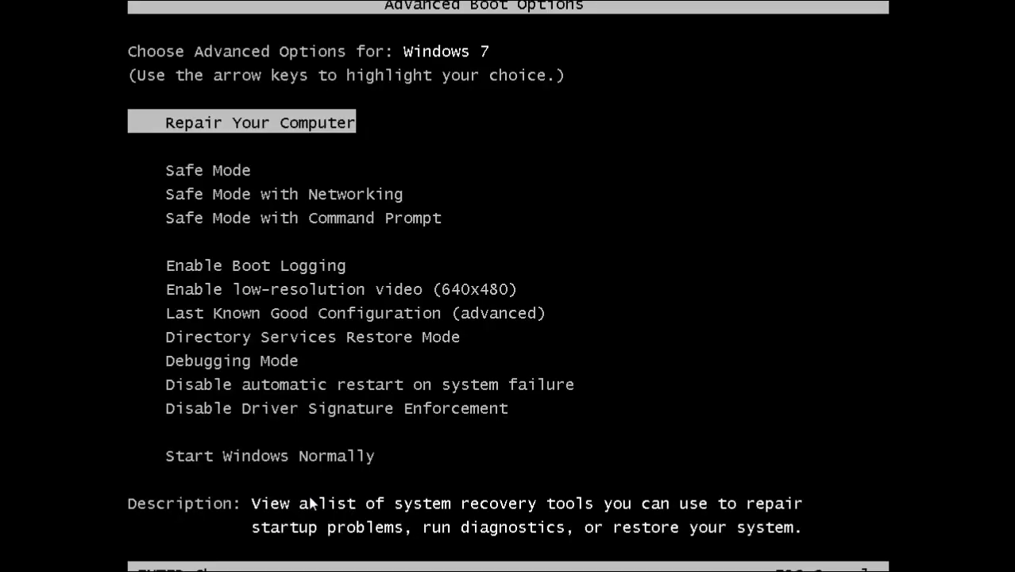
pyautogui.press('Down')
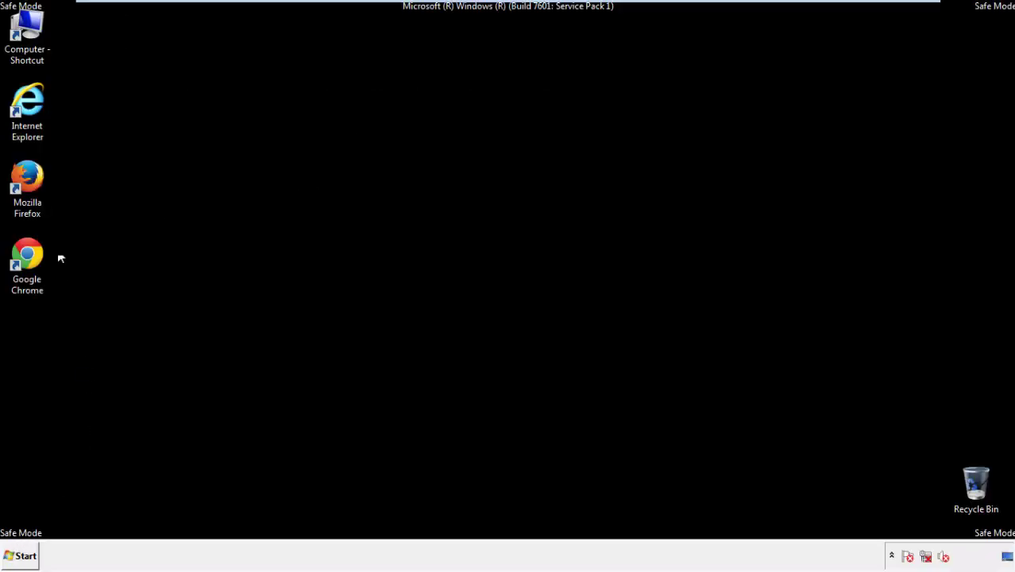
# Step: Launch Firefox, decline the default-browser prompt, and make the Menu Bar visible
pyautogui.doubleClick(37, 185)
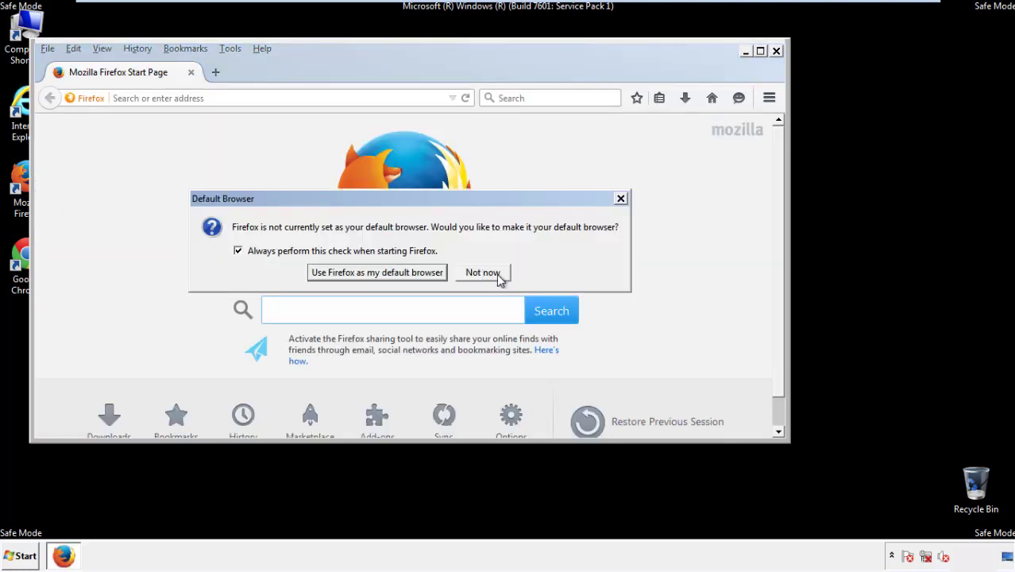
pyautogui.click(485, 273)
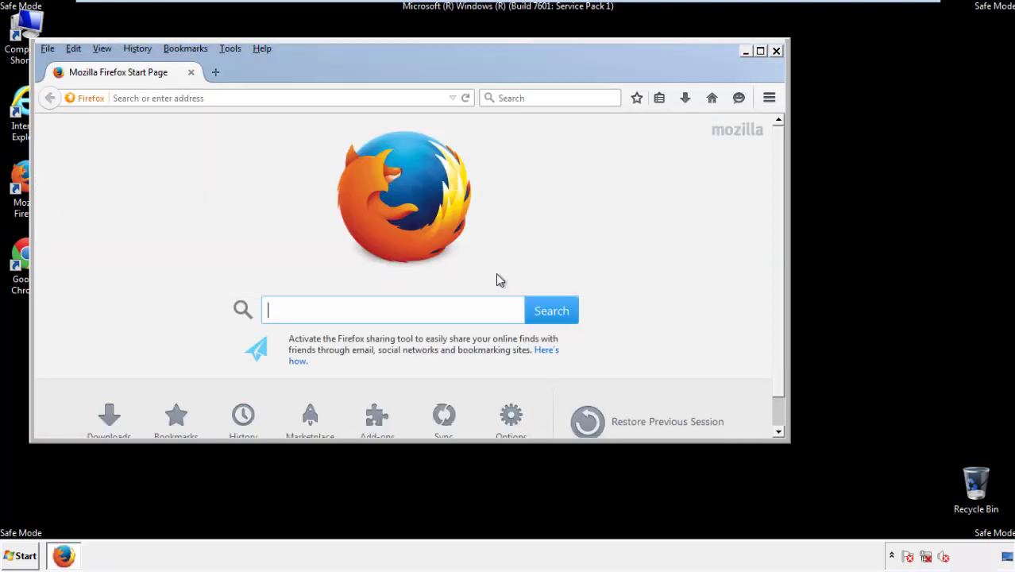
pyautogui.rightClick(314, 68)
pyautogui.click(339, 118)
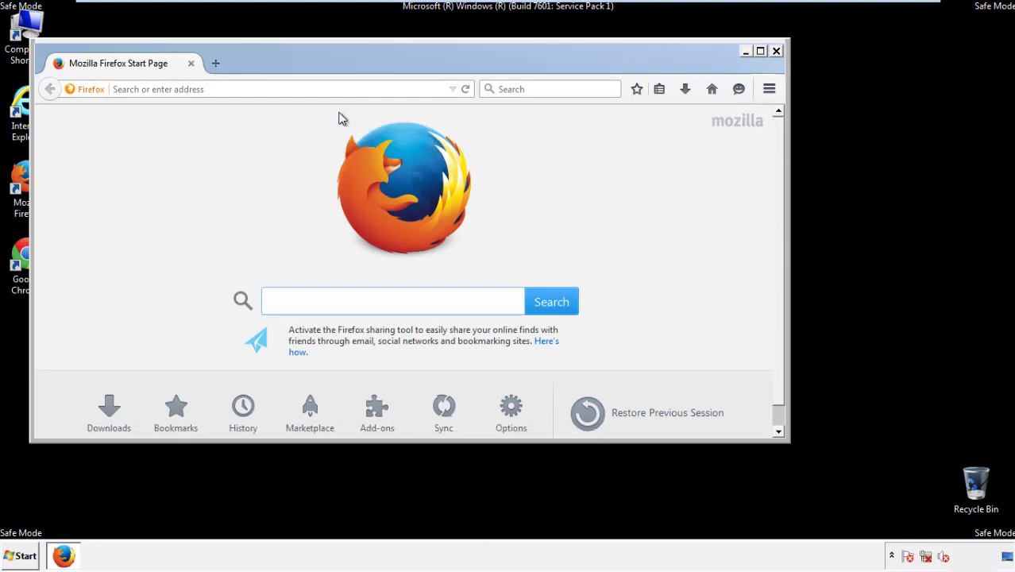
pyautogui.rightClick(319, 64)
pyautogui.click(340, 125)
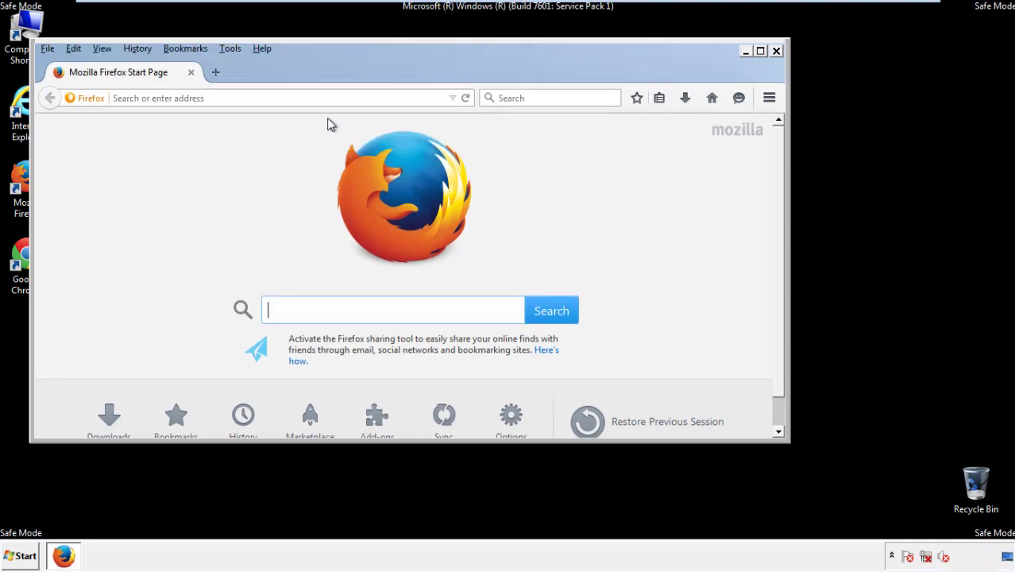
# Step: Clear Firefox's recent history for time range Everything with all data types ticked
pyautogui.click(140, 49)
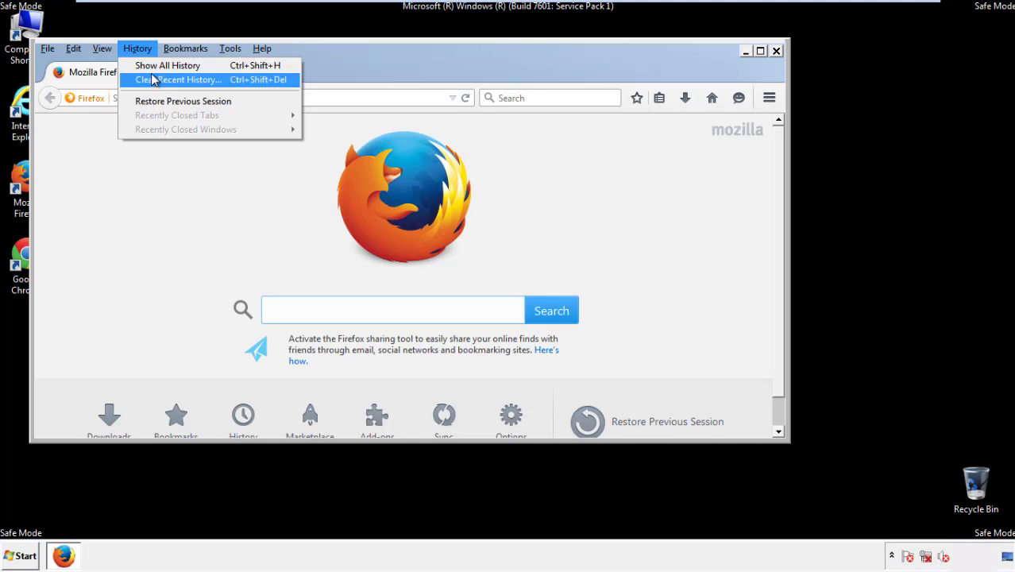
pyautogui.click(151, 80)
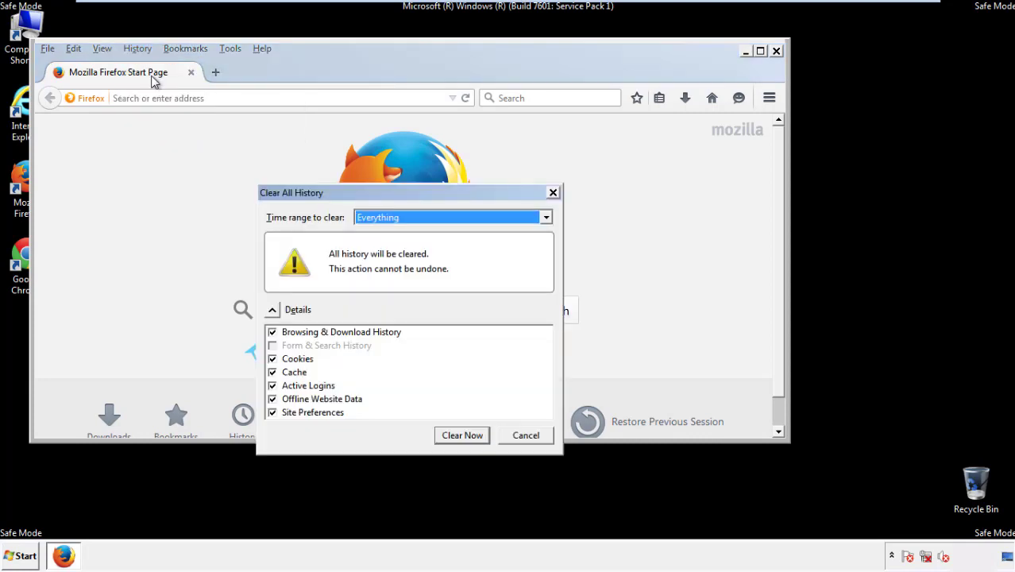
pyautogui.click(377, 221)
pyautogui.click(382, 298)
pyautogui.click(271, 398)
pyautogui.click(271, 399)
pyautogui.click(272, 413)
pyautogui.click(272, 413)
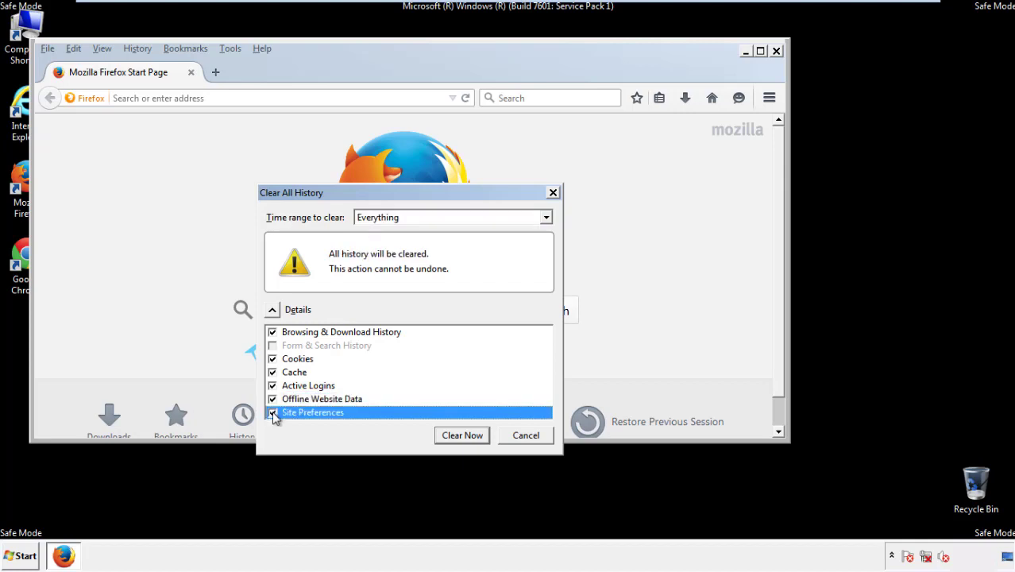
pyautogui.click(461, 437)
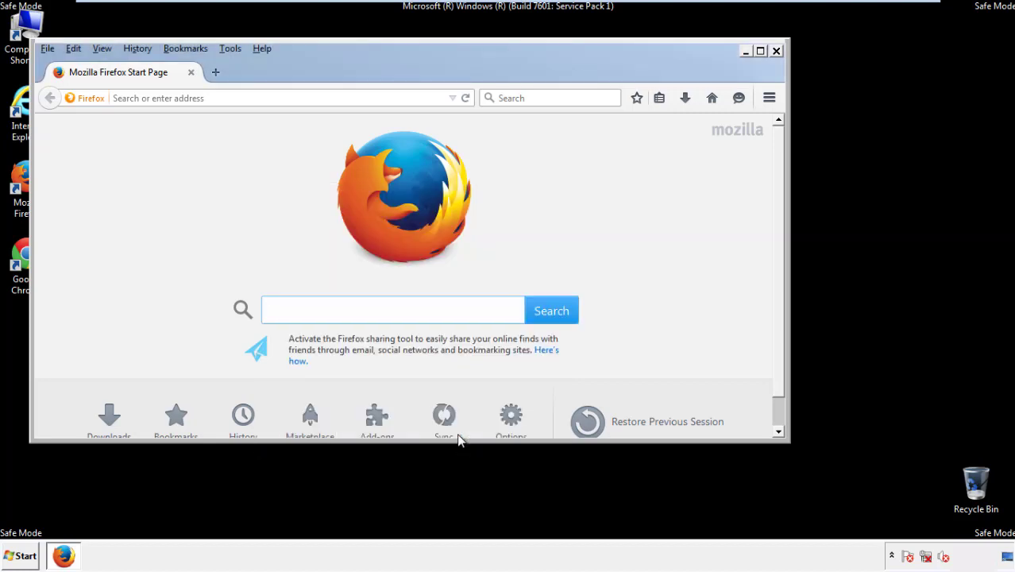
# Step: Refresh Firefox from Help > Troubleshooting Information, decline the default-browser prompt, then close Firefox
pyautogui.click(261, 48)
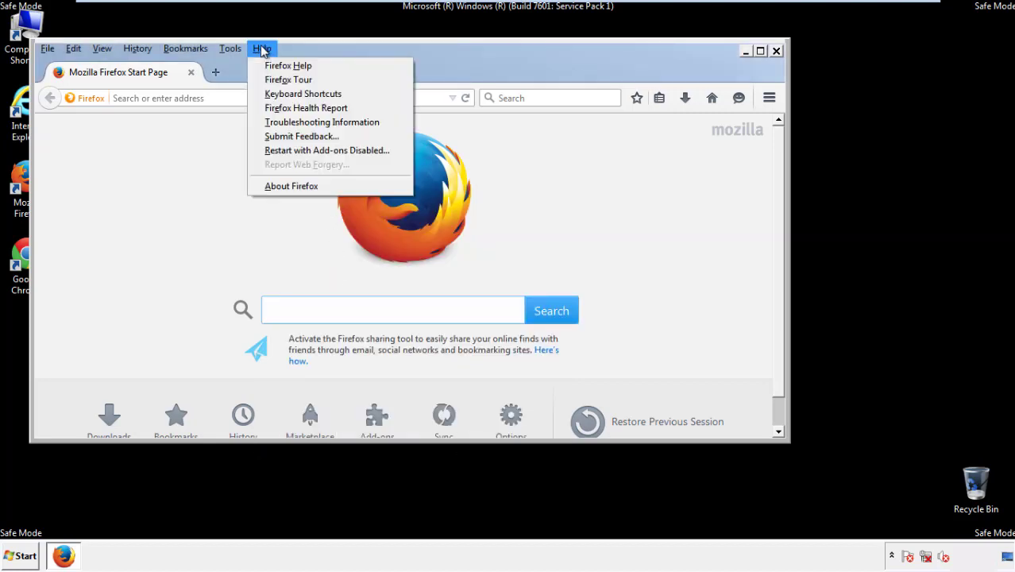
pyautogui.click(294, 122)
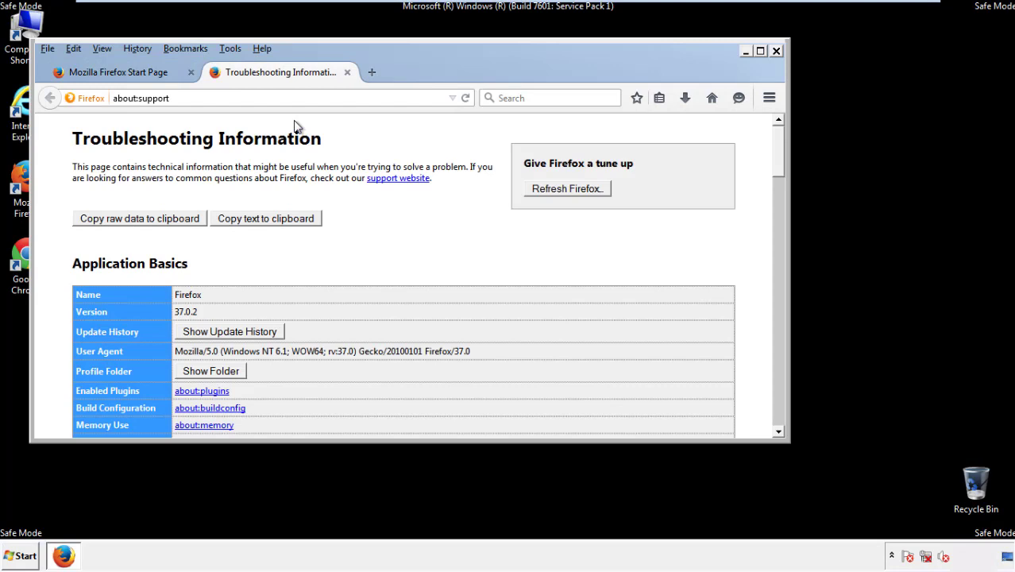
pyautogui.click(589, 191)
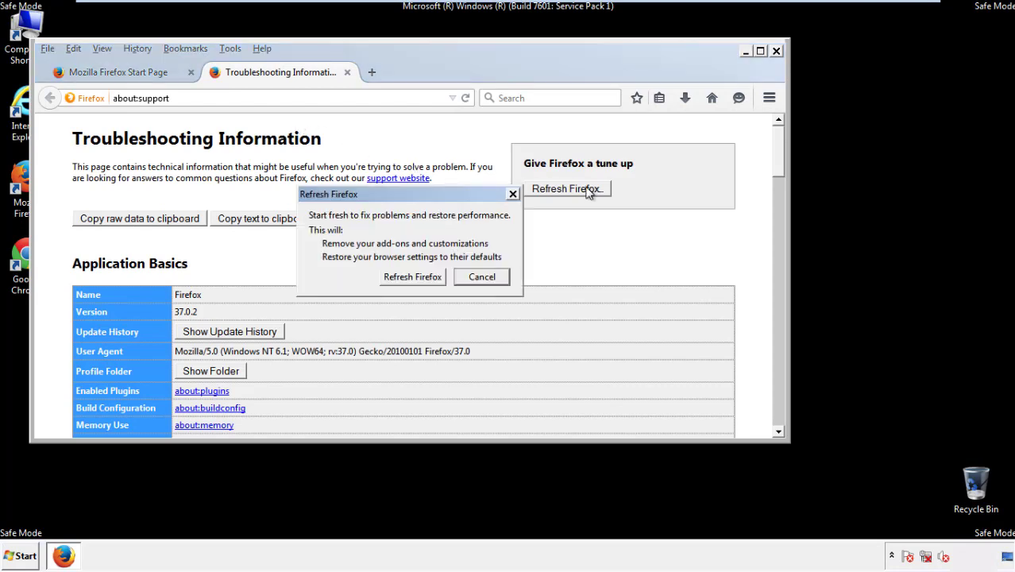
pyautogui.click(413, 277)
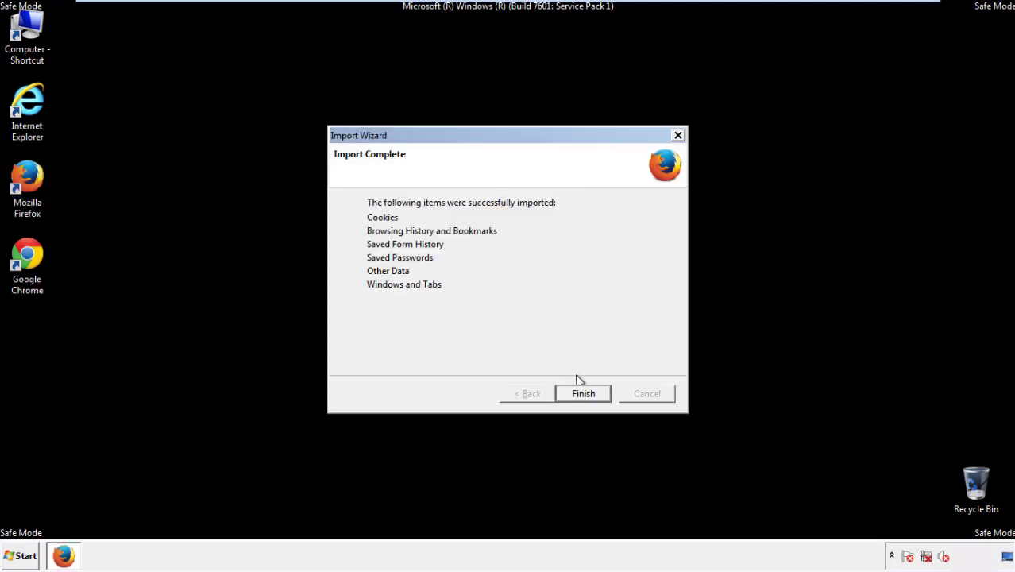
pyautogui.click(584, 395)
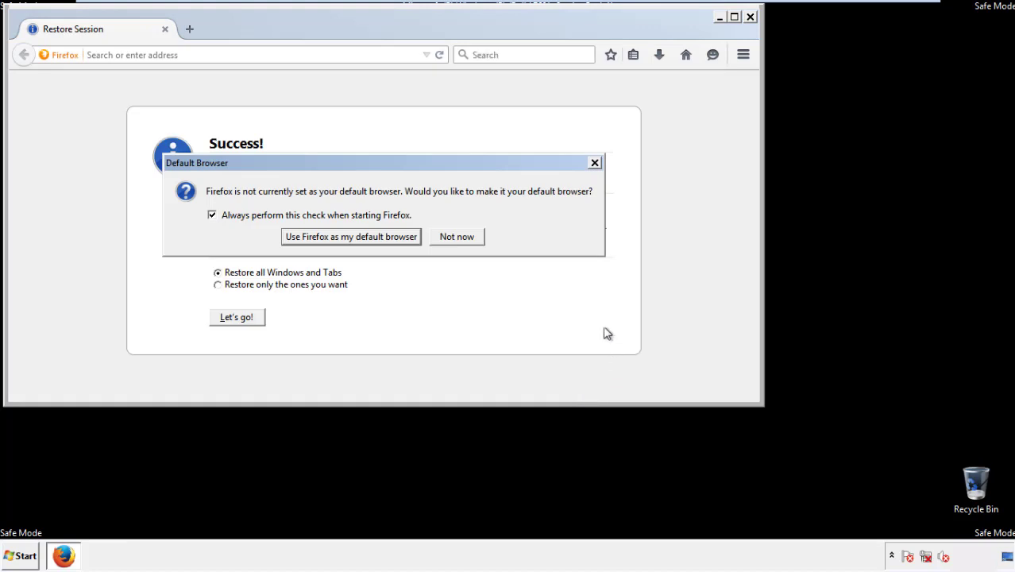
pyautogui.click(457, 238)
pyautogui.click(749, 16)
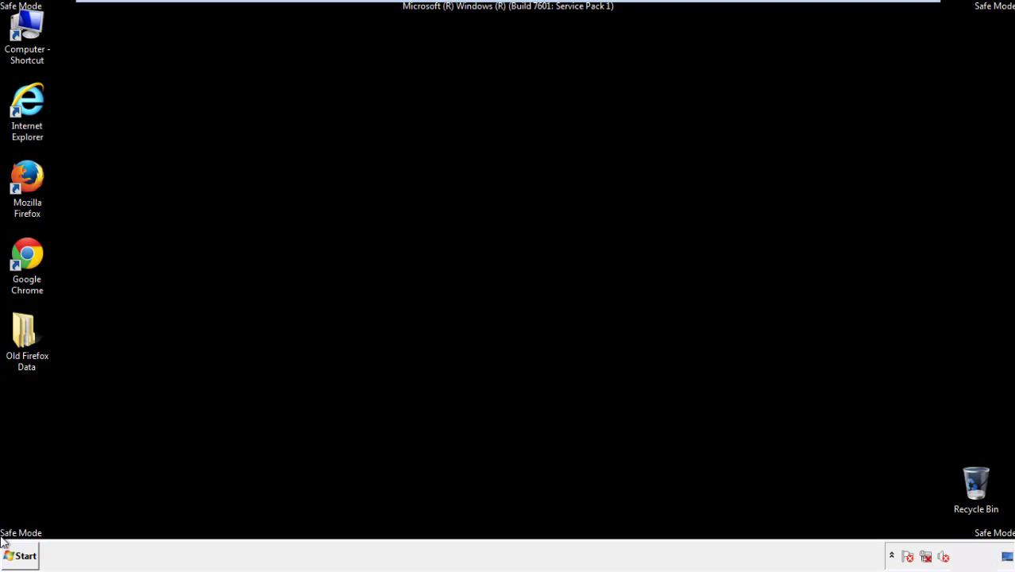
# Step: Launch Chrome, choose Don't ask again on the default-browser bar, and open Settings
pyautogui.doubleClick(23, 254)
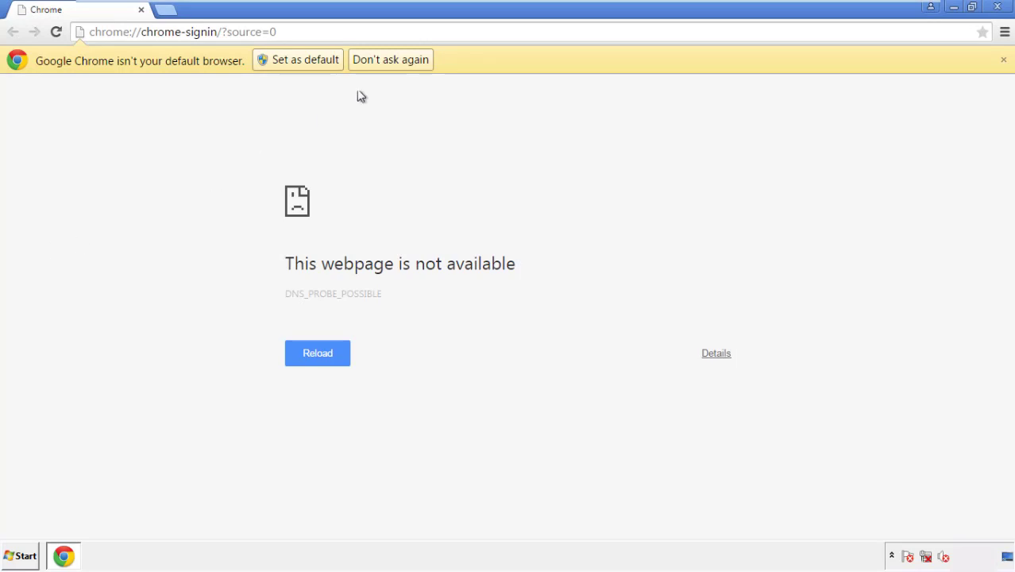
pyautogui.click(408, 61)
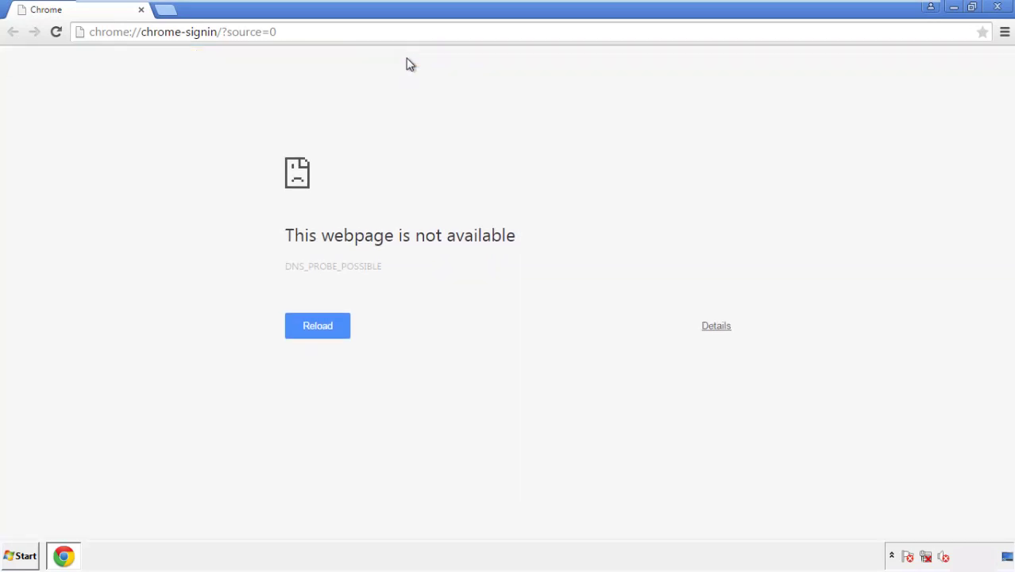
pyautogui.click(1005, 36)
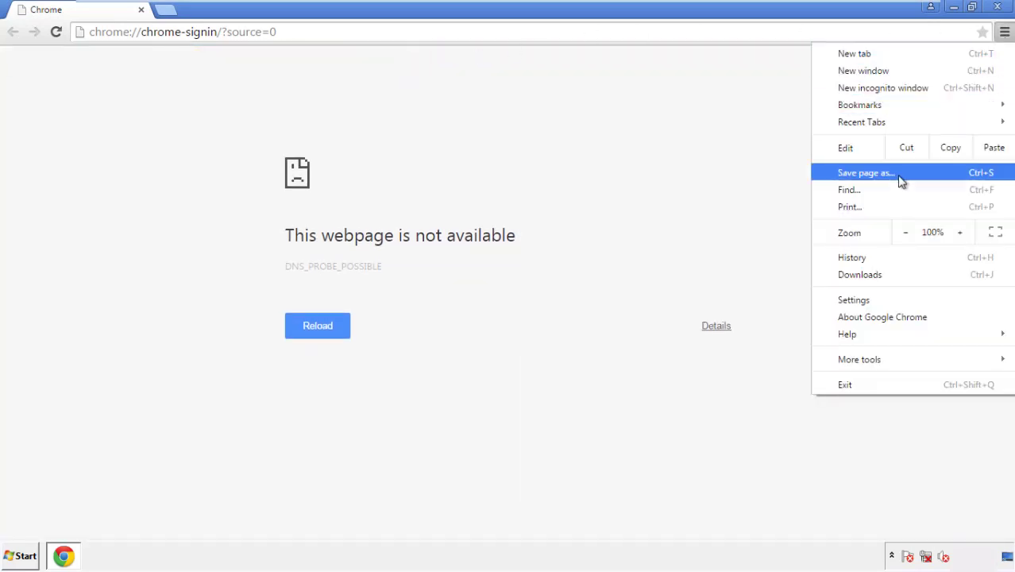
pyautogui.click(858, 300)
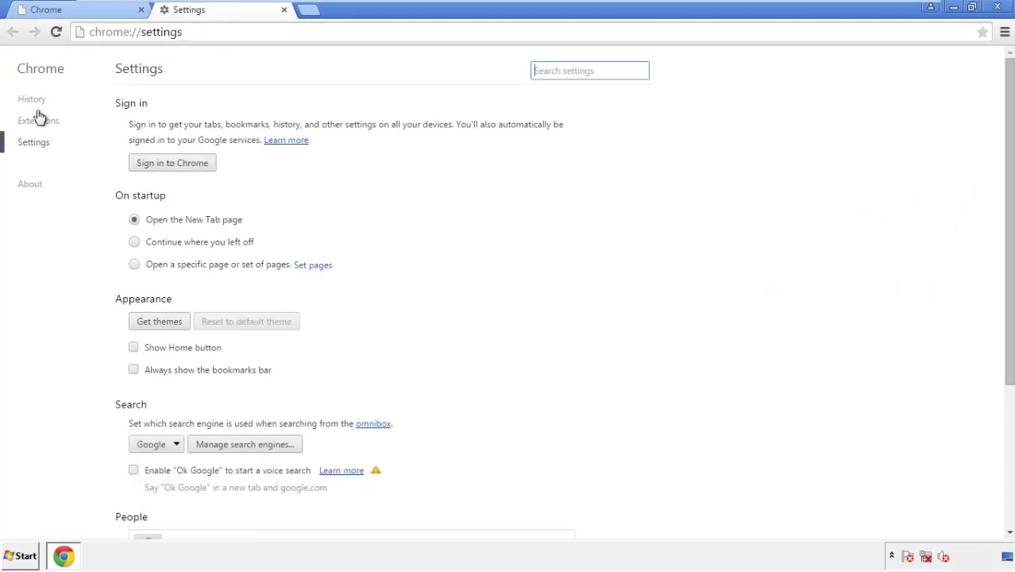
# Step: Clear Chrome browsing data from the beginning of time, including autofill form data
pyautogui.click(37, 104)
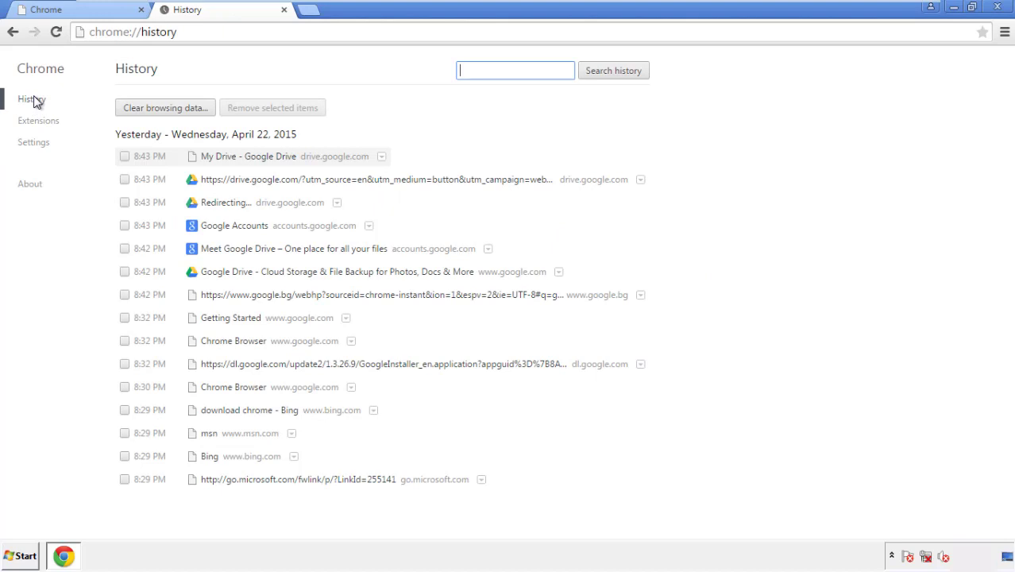
pyautogui.click(152, 111)
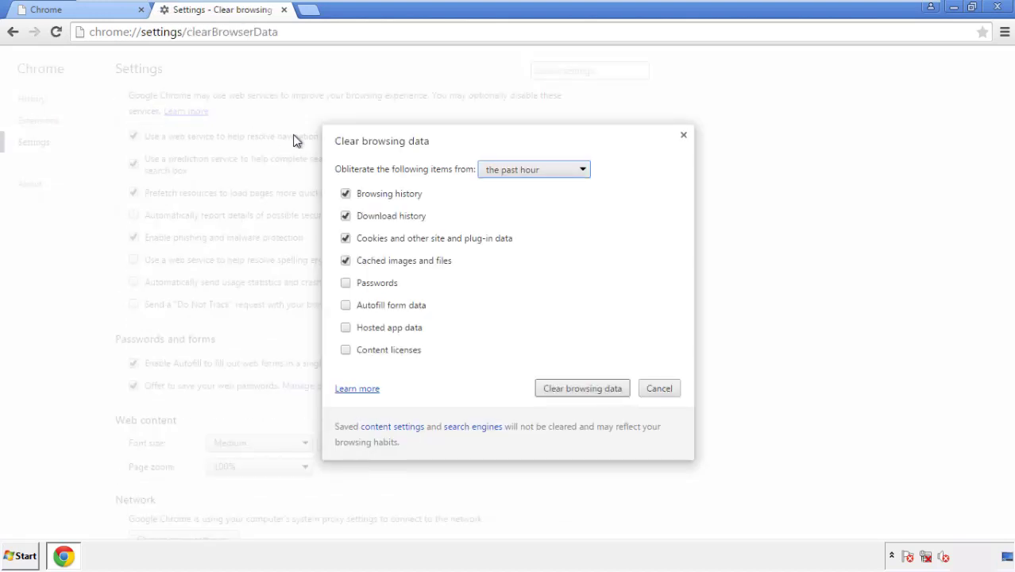
pyautogui.click(510, 172)
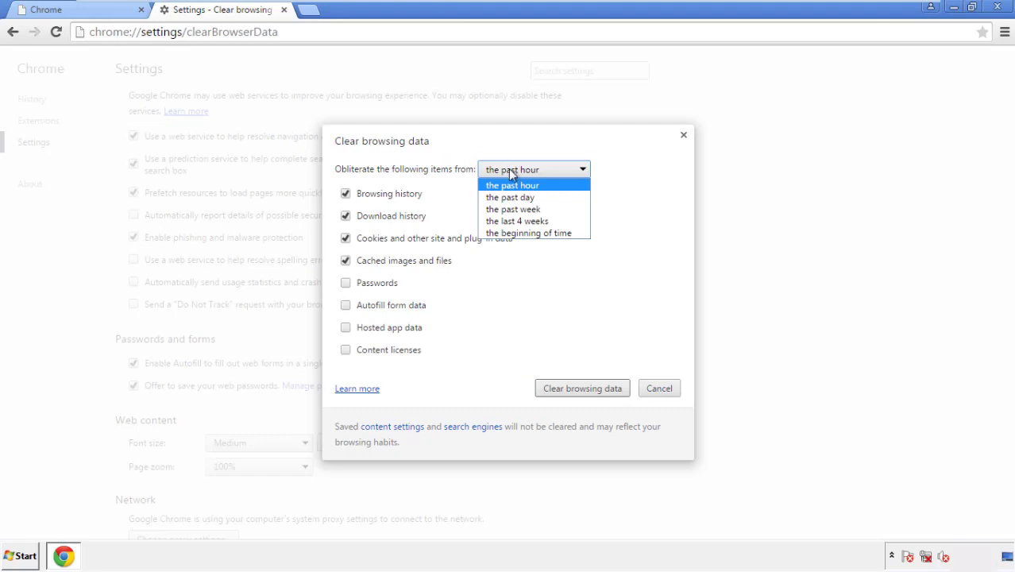
pyautogui.click(509, 234)
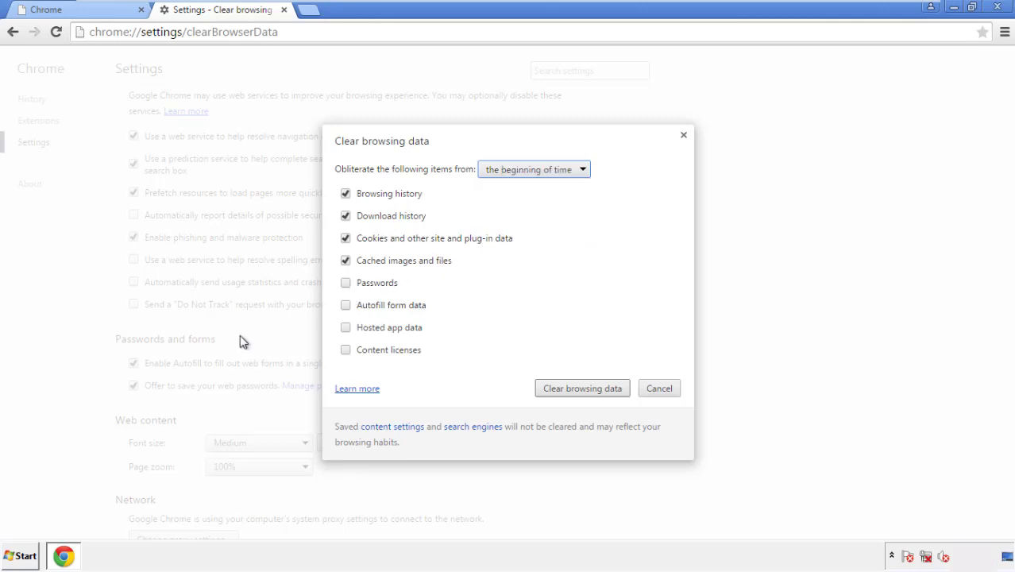
pyautogui.click(351, 309)
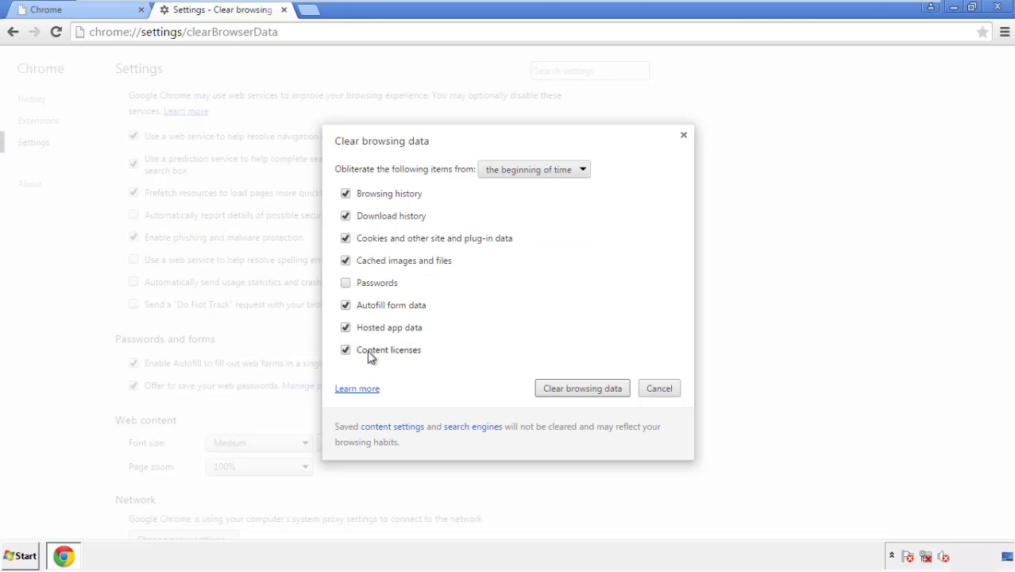
pyautogui.click(572, 391)
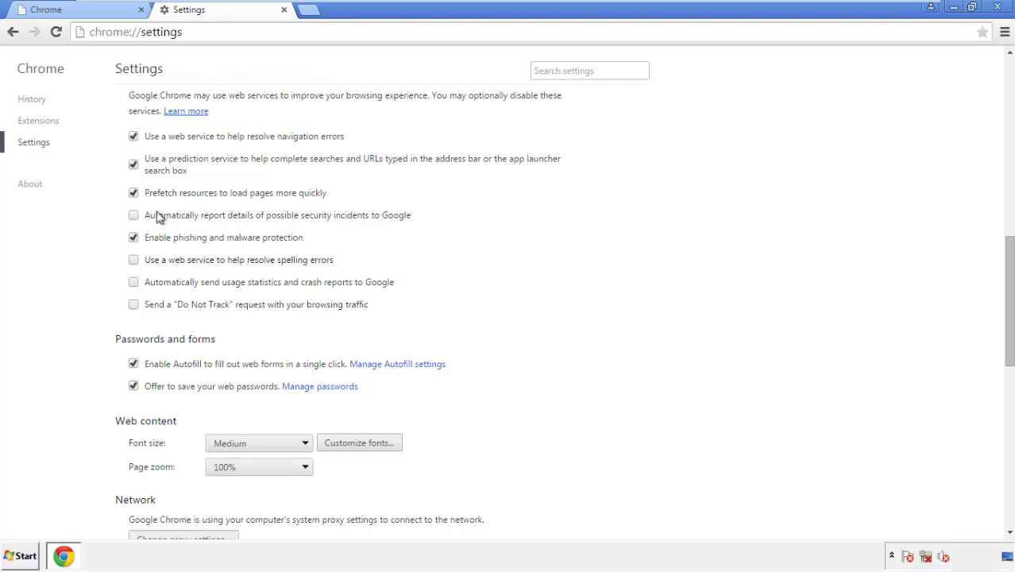
# Step: Reset Chrome settings from the bottom of the Settings page, then close Chrome
pyautogui.moveTo(1009, 253); pyautogui.dragTo(988, 442)
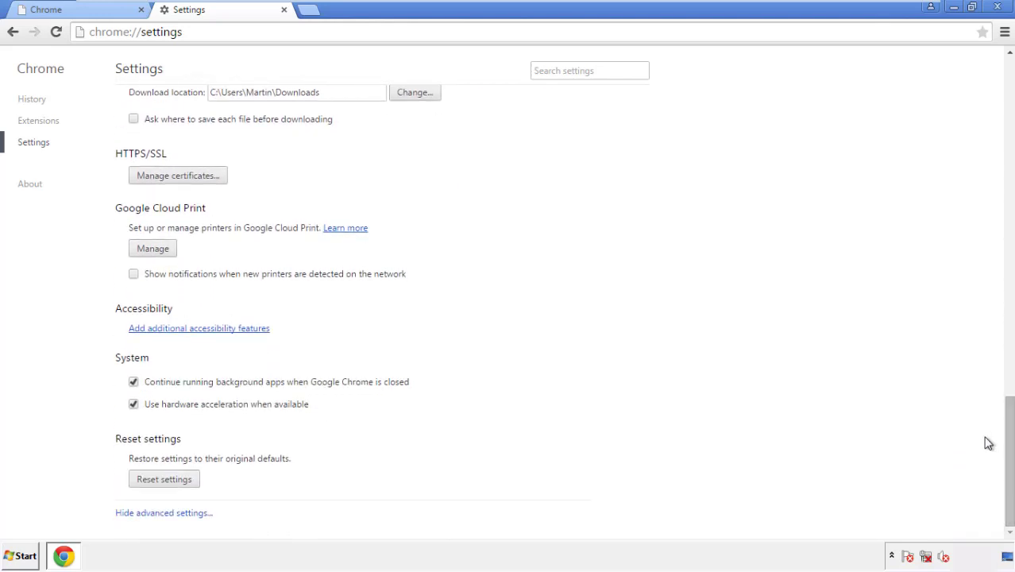
pyautogui.click(190, 483)
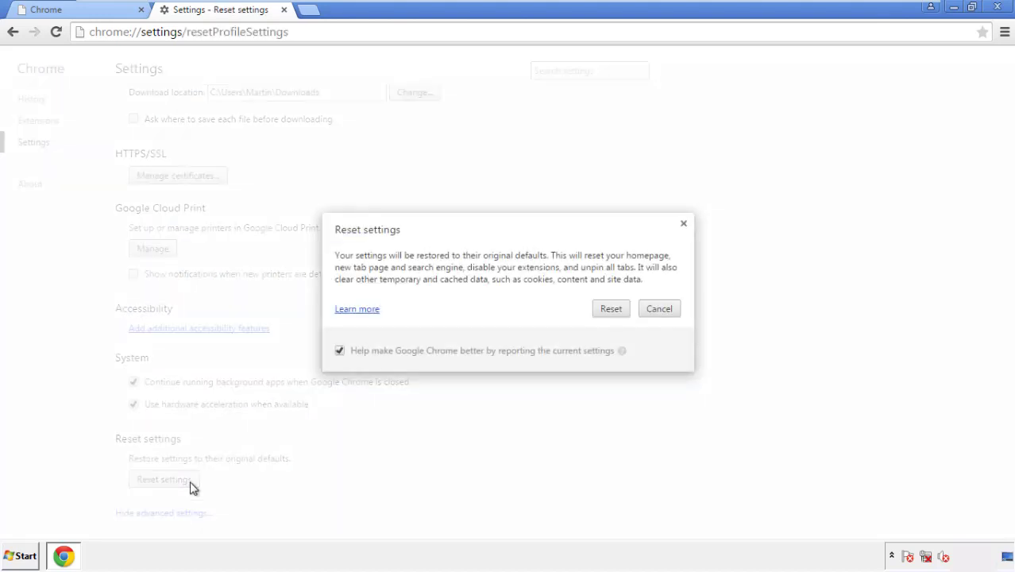
pyautogui.click(612, 309)
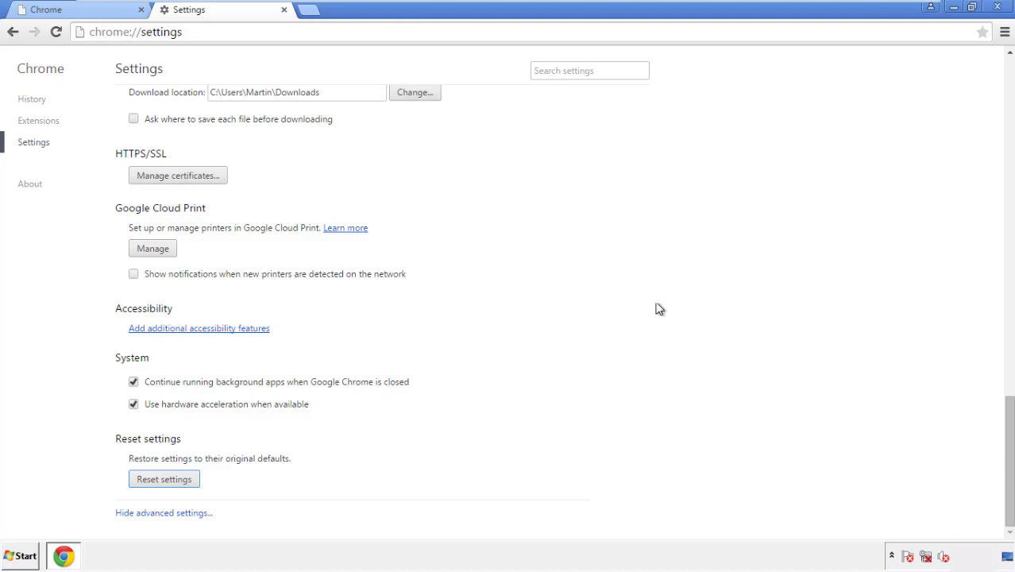
pyautogui.click(996, 6)
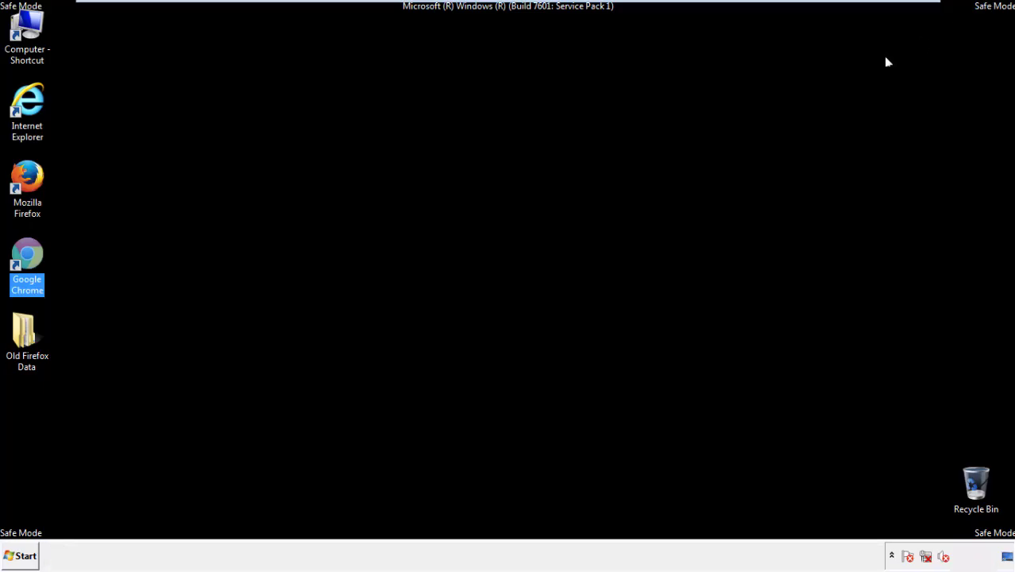
# Step: Launch Firefox, remove Search Mine in the Add-ons Manager, and close the browser
pyautogui.click(548, 257)
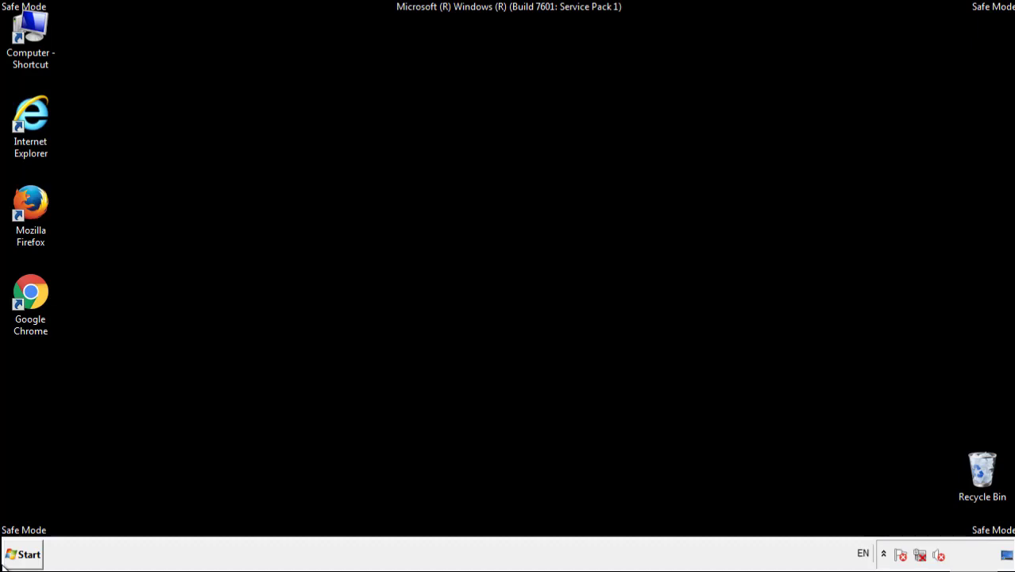
pyautogui.doubleClick(39, 197)
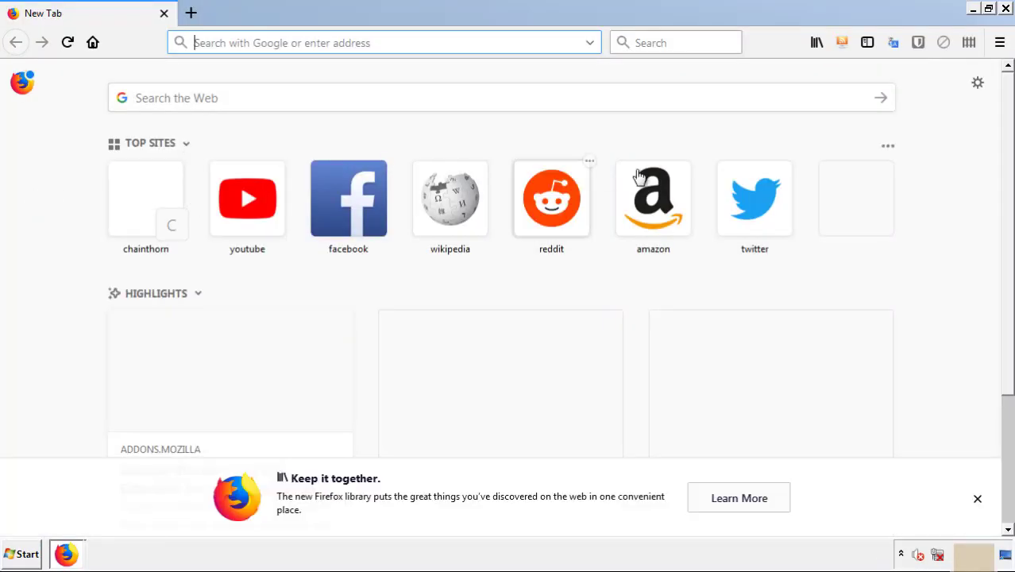
pyautogui.click(1000, 42)
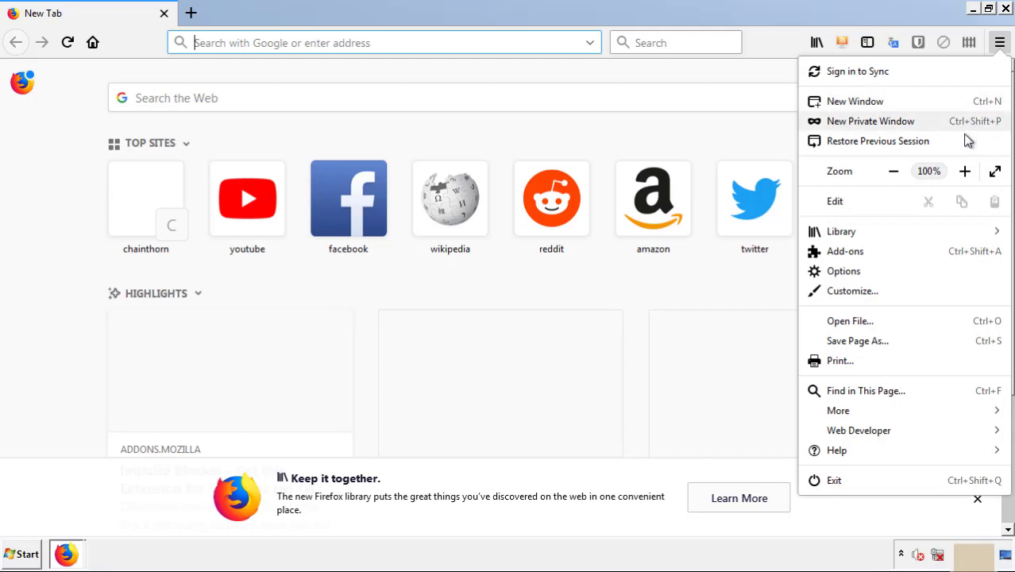
pyautogui.click(845, 251)
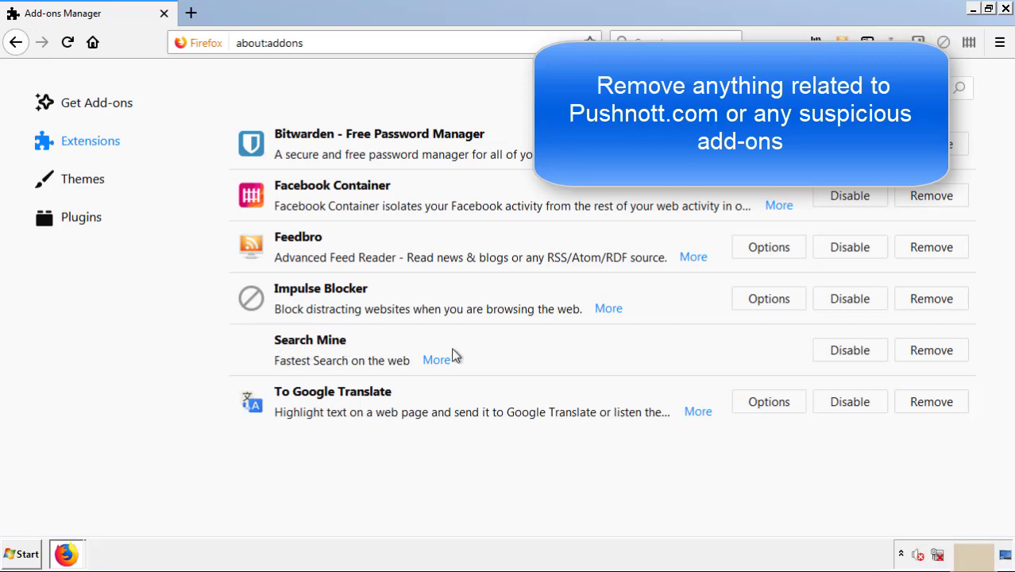
pyautogui.click(929, 354)
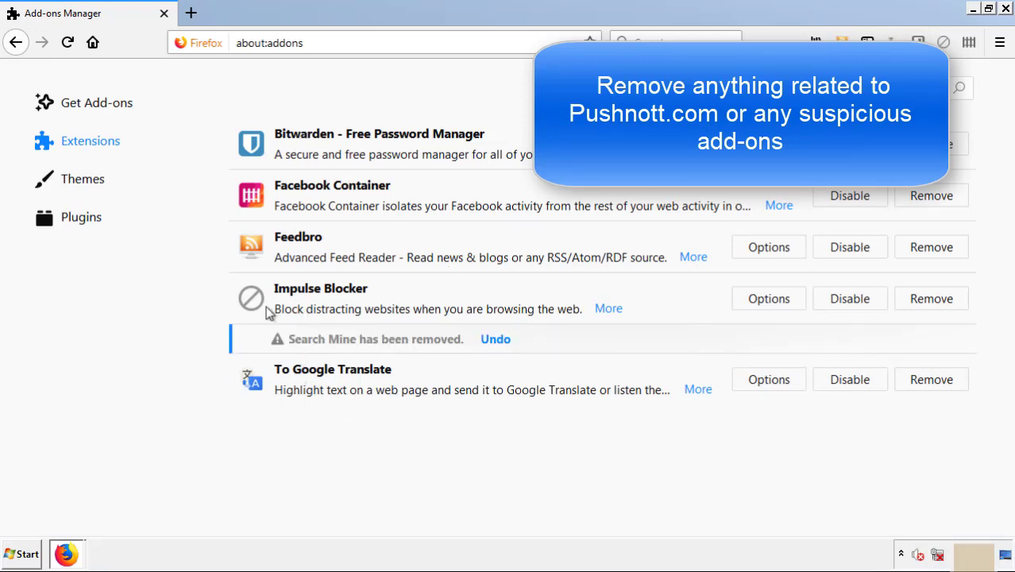
pyautogui.click(1006, 9)
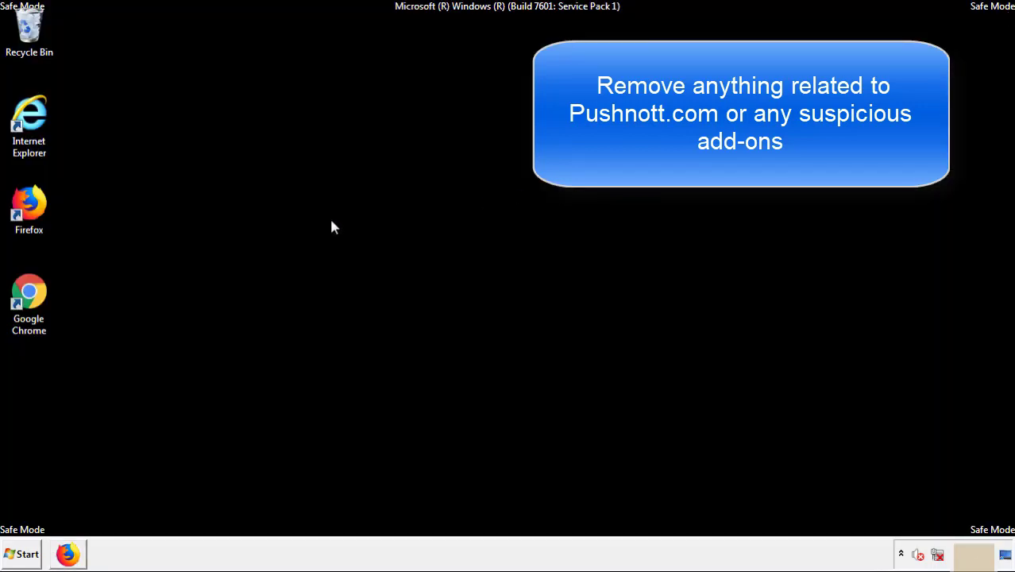
# Step: Remove Search Mine from Chrome's Extensions page, confirm, and close Chrome
pyautogui.doubleClick(28, 309)
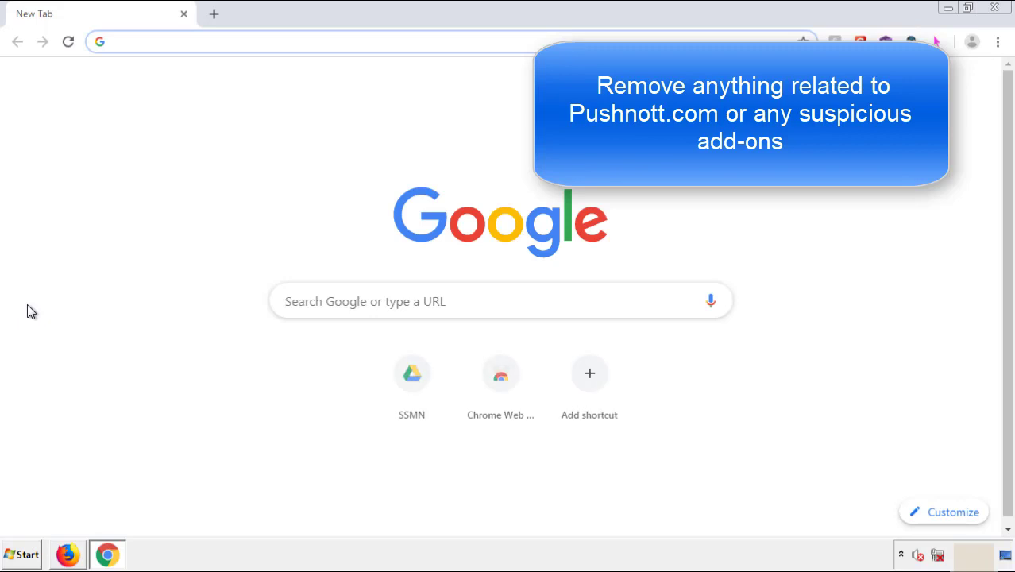
pyautogui.click(998, 41)
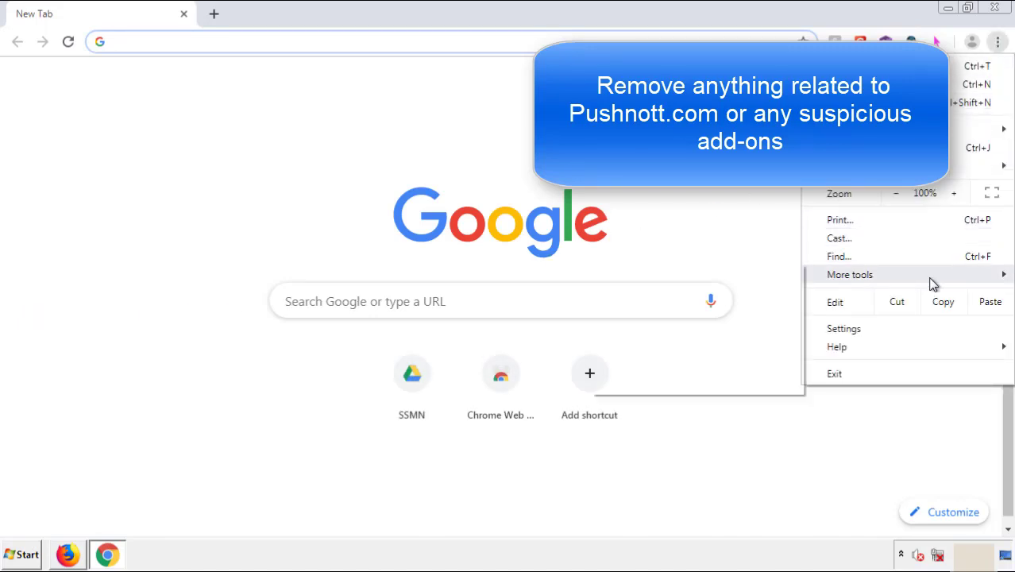
pyautogui.moveTo(911, 281)
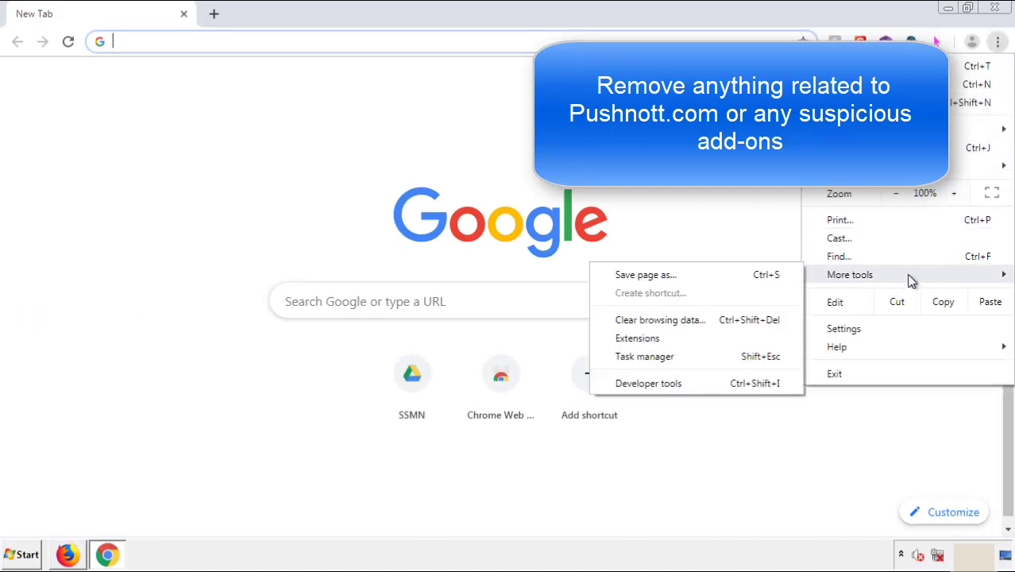
pyautogui.click(643, 337)
pyautogui.scroll(-10, 285, 265)
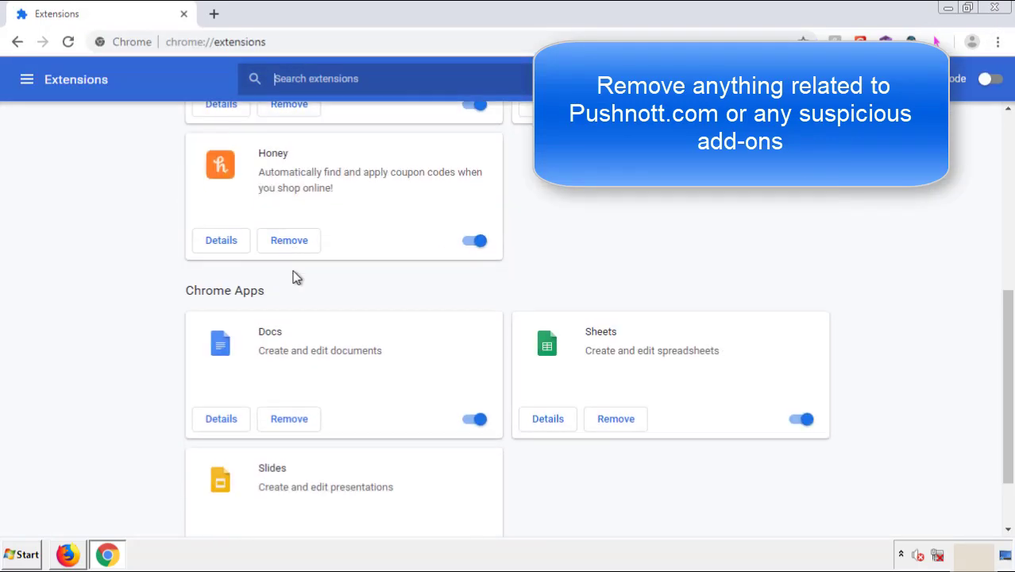
pyautogui.scroll(10, 383, 290)
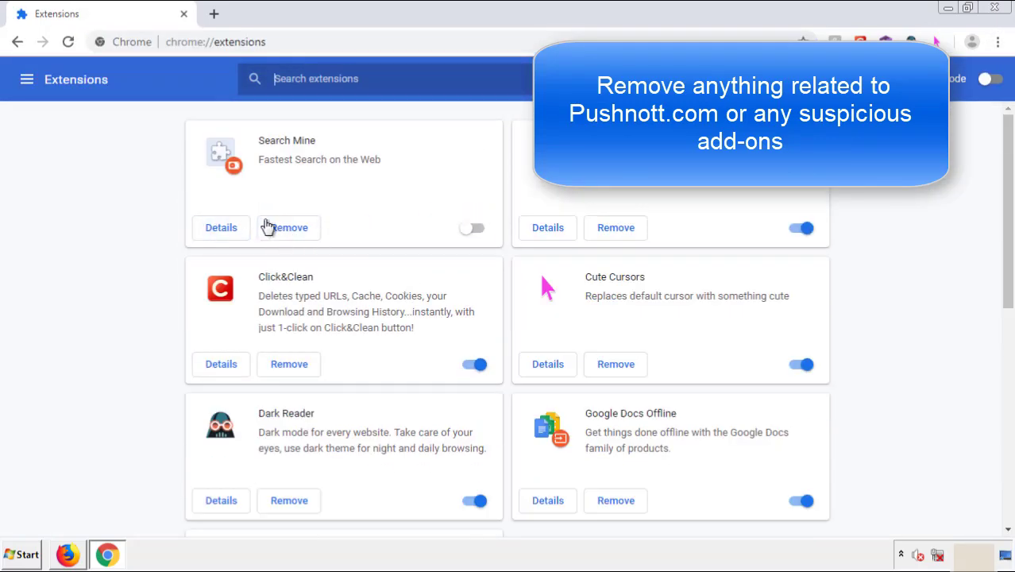
pyautogui.click(288, 232)
pyautogui.press('Return')
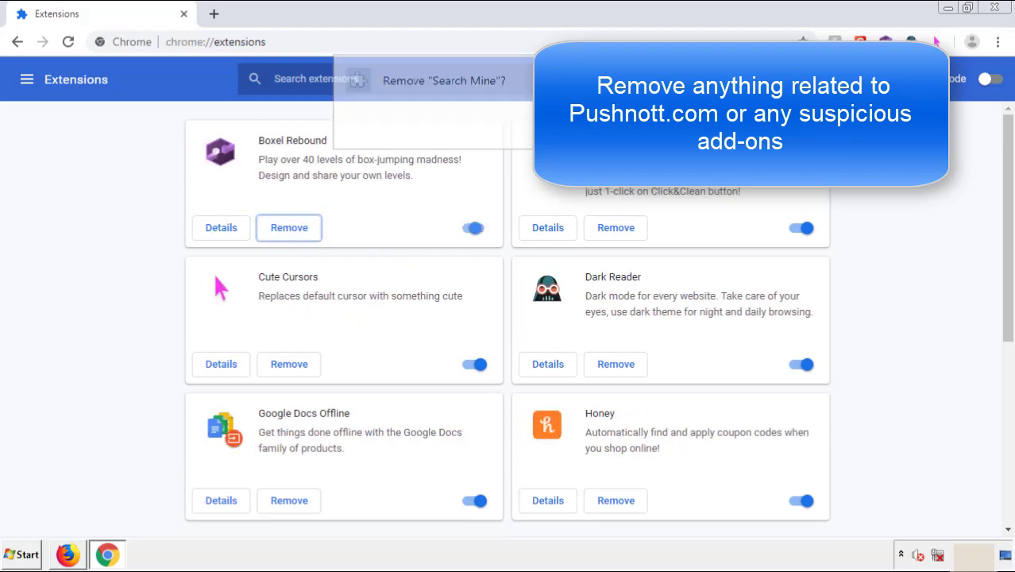
pyautogui.click(997, 8)
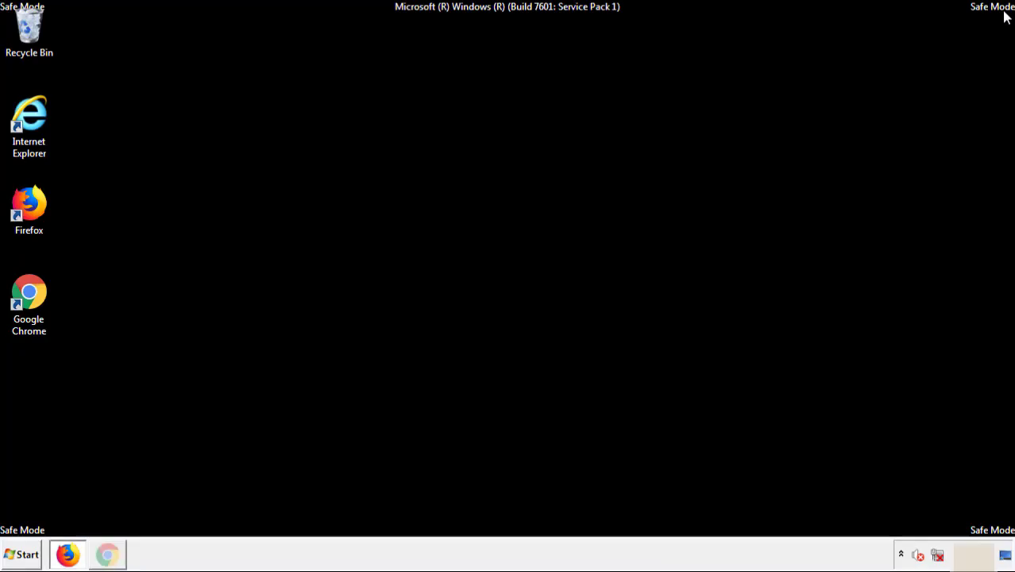
# Step: Restart the computer from the Start menu's shut-down options
pyautogui.click(28, 556)
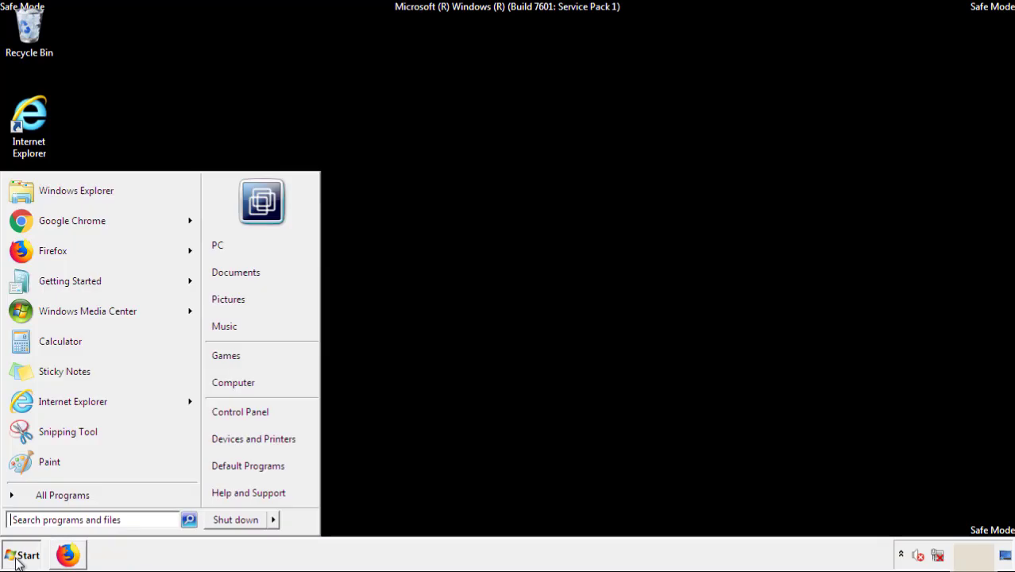
pyautogui.click(275, 521)
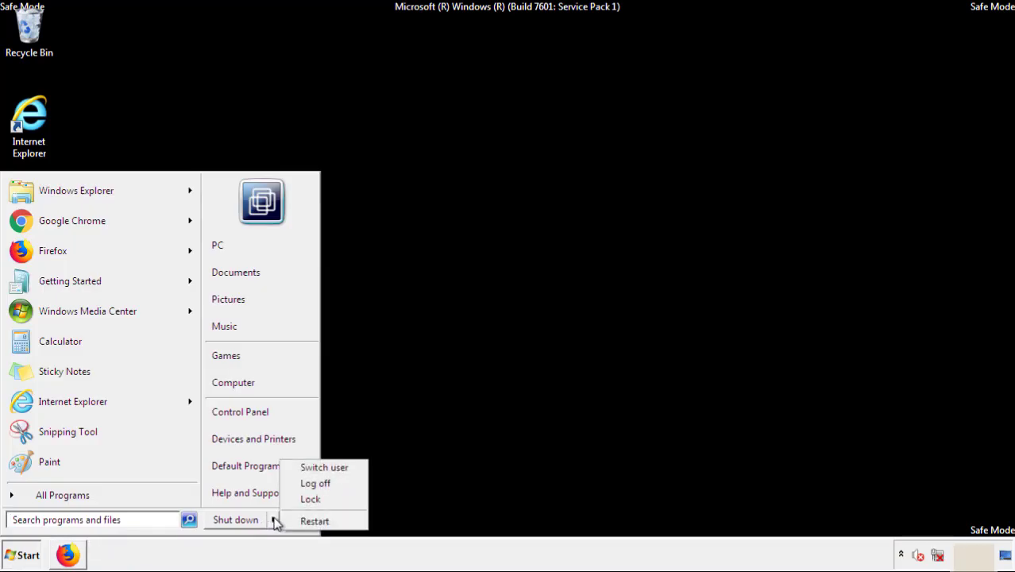
pyautogui.click(315, 521)
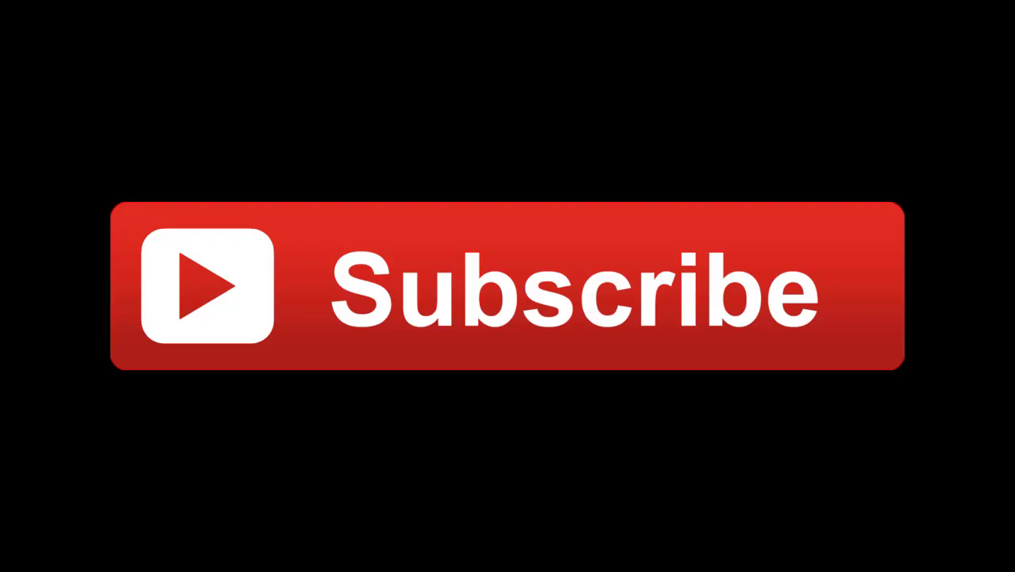